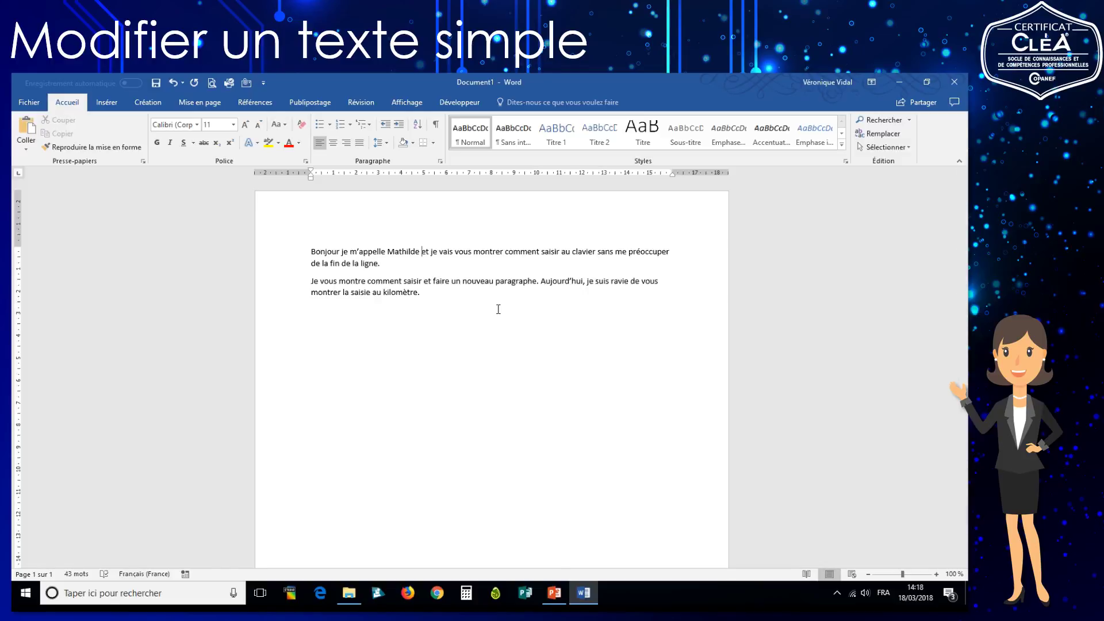
# Add the surname after the first name in the opening sentence, and insert ", ce matin," after "Aujourd'hui" in the second paragraph
pyautogui.write('ALAIN')
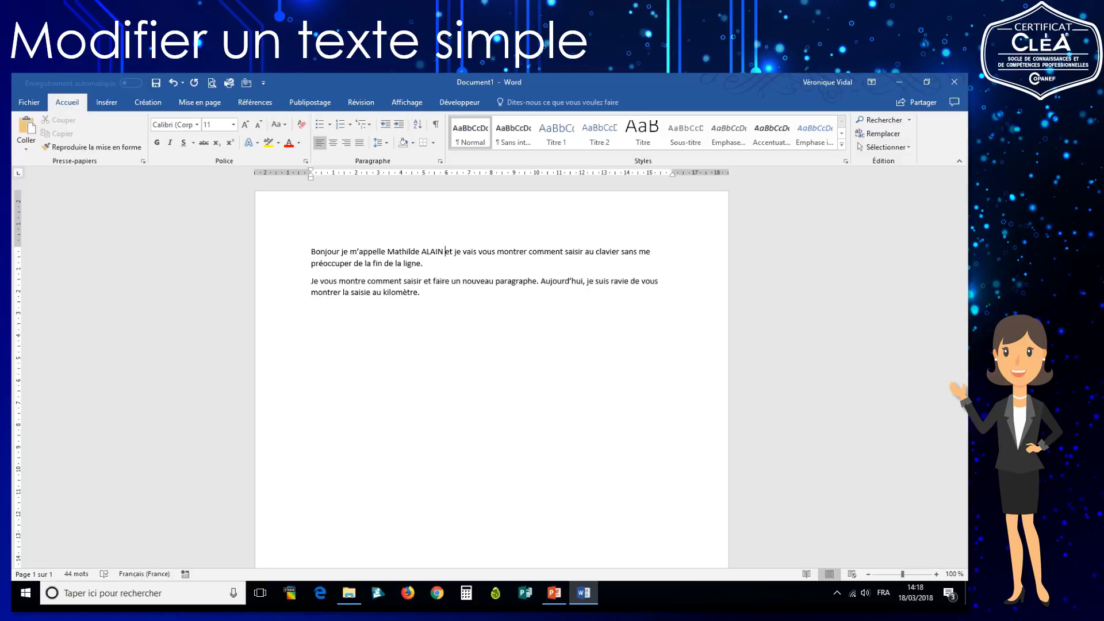
pyautogui.click(584, 282)
pyautogui.write(', ce matin,')
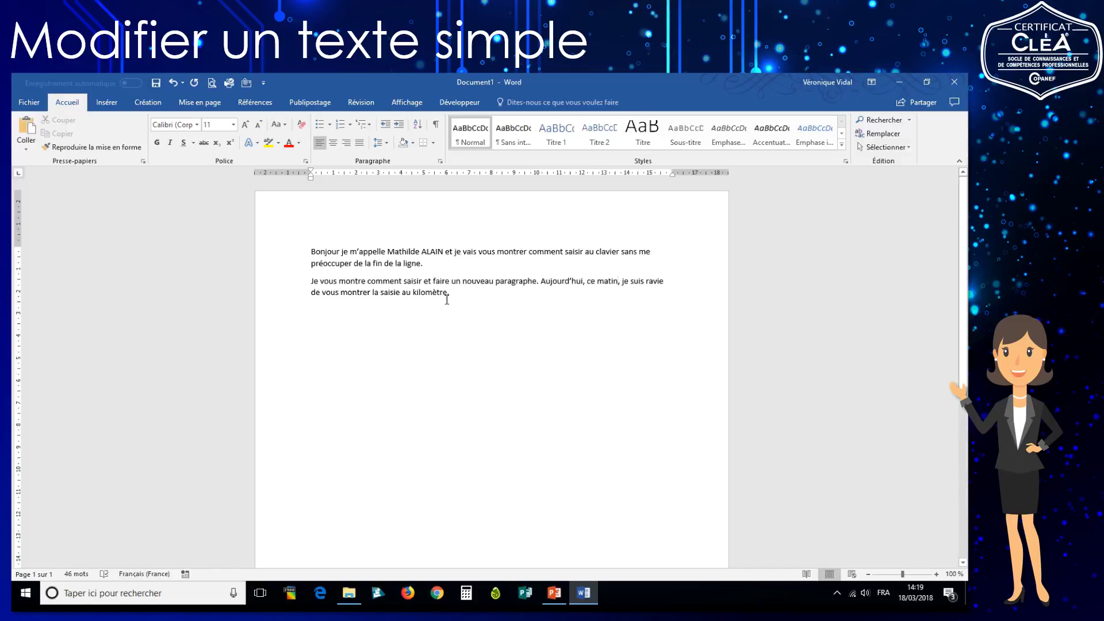
# Replace "montre" with "expliquer" at the start of the second paragraph
pyautogui.click(365, 280)
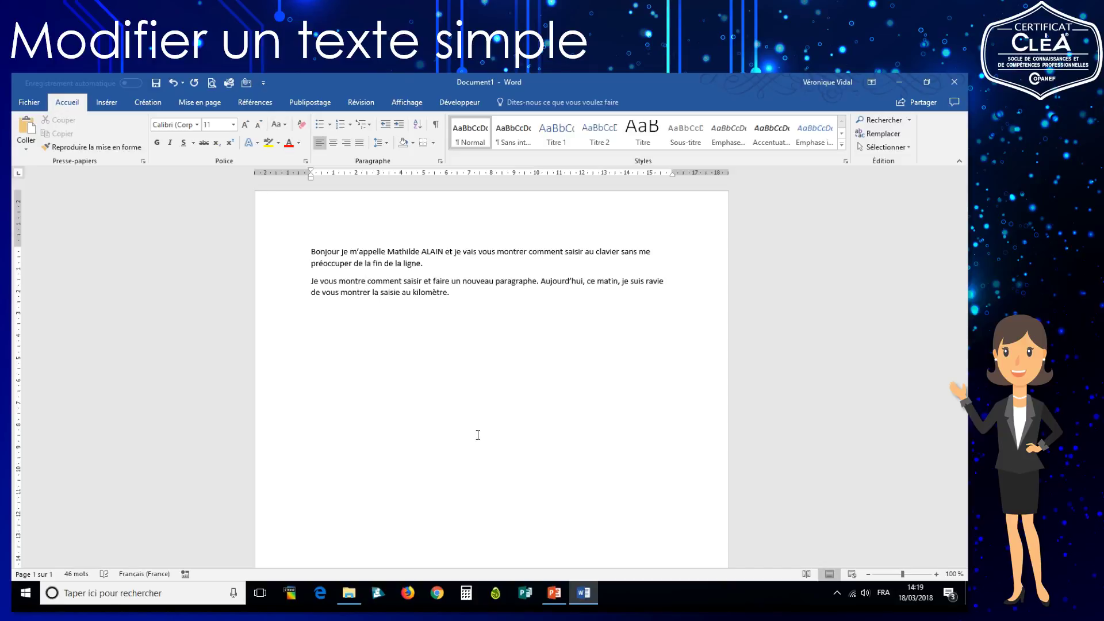
pyautogui.press('BackSpace')
pyautogui.press('BackSpace')
pyautogui.press('BackSpace')
pyautogui.press('BackSpace')
pyautogui.press('BackSpace')
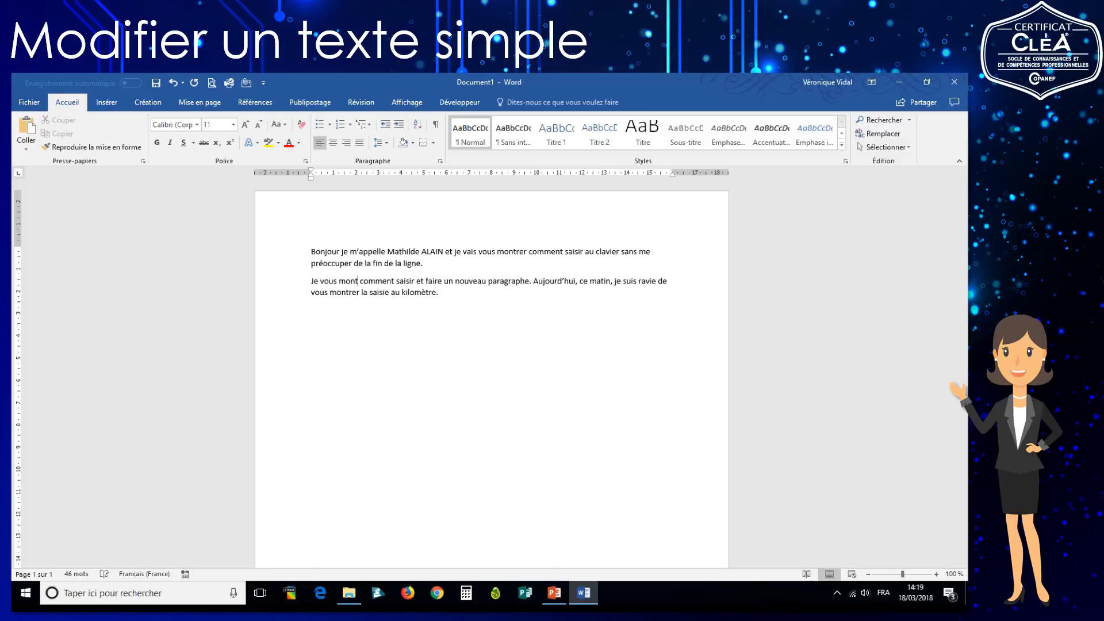
pyautogui.press('BackSpace')
pyautogui.press('BackSpace')
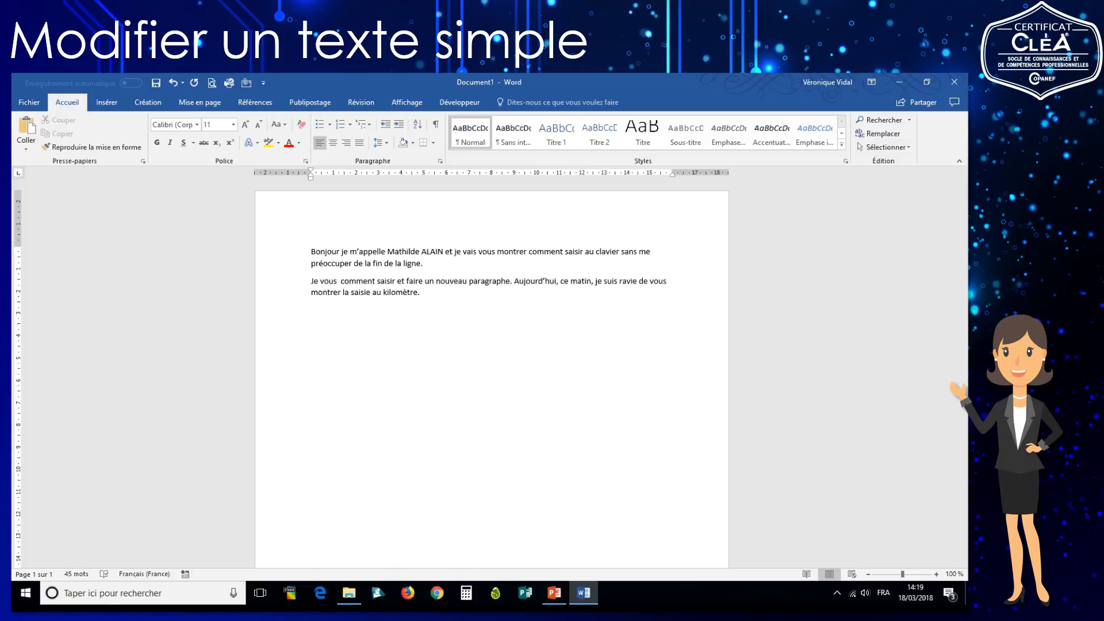
pyautogui.write('e')
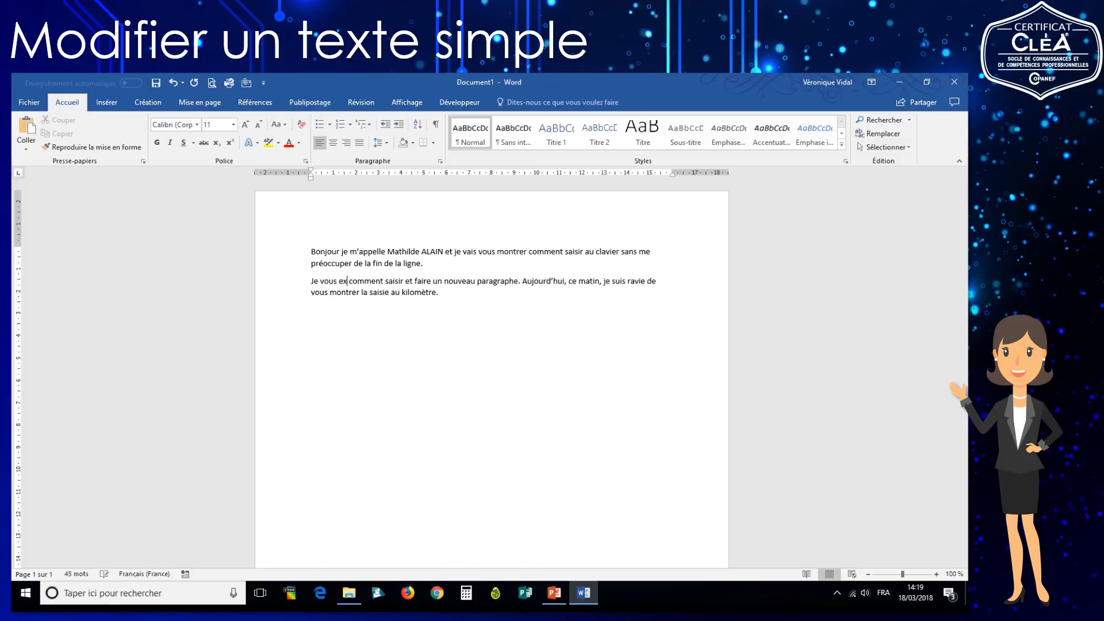
pyautogui.write('xpliquer')
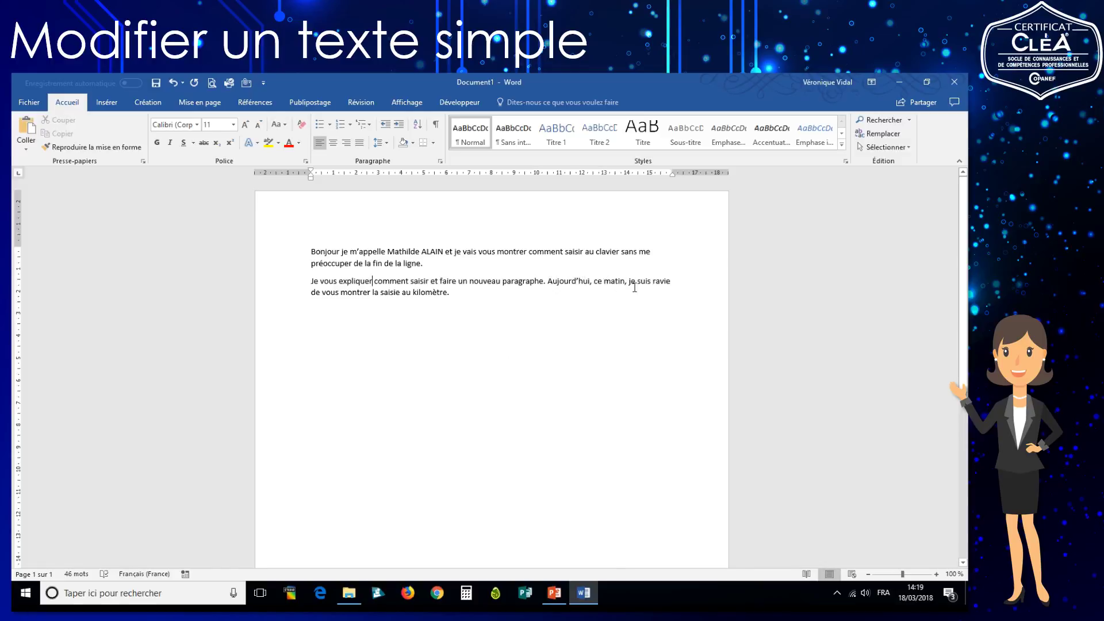
# Replace "ravie" with "contente" in the second paragraph's last sentence
pyautogui.click(653, 282)
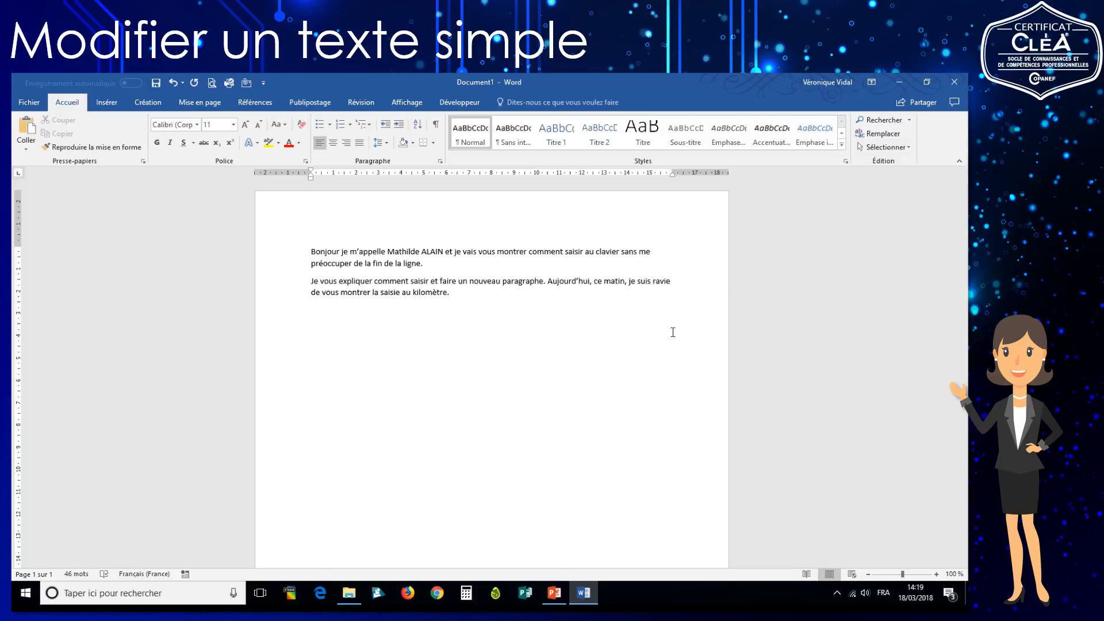
pyautogui.press('Delete')
pyautogui.press('Delete')
pyautogui.press('Delete')
pyautogui.press('Delete')
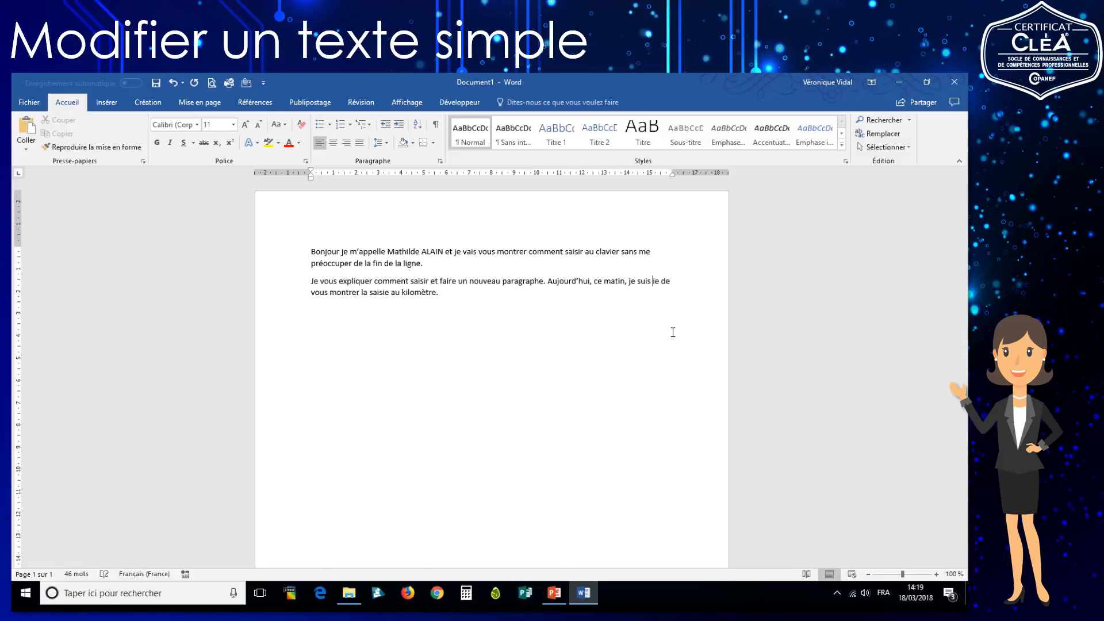
pyautogui.press('Delete')
pyautogui.write('contente de vous montrer la saisie au kilomètre.')
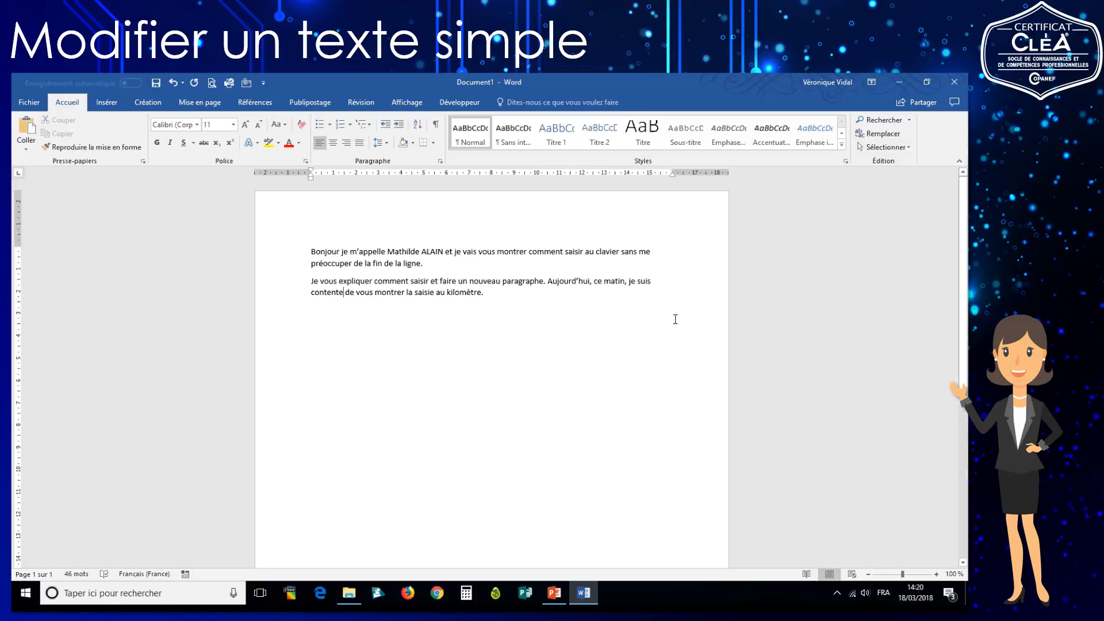
# Delete the whole second paragraph and undo the deletion
pyautogui.click(484, 294)
pyautogui.moveTo(293, 285); pyautogui.dragTo(289, 306)
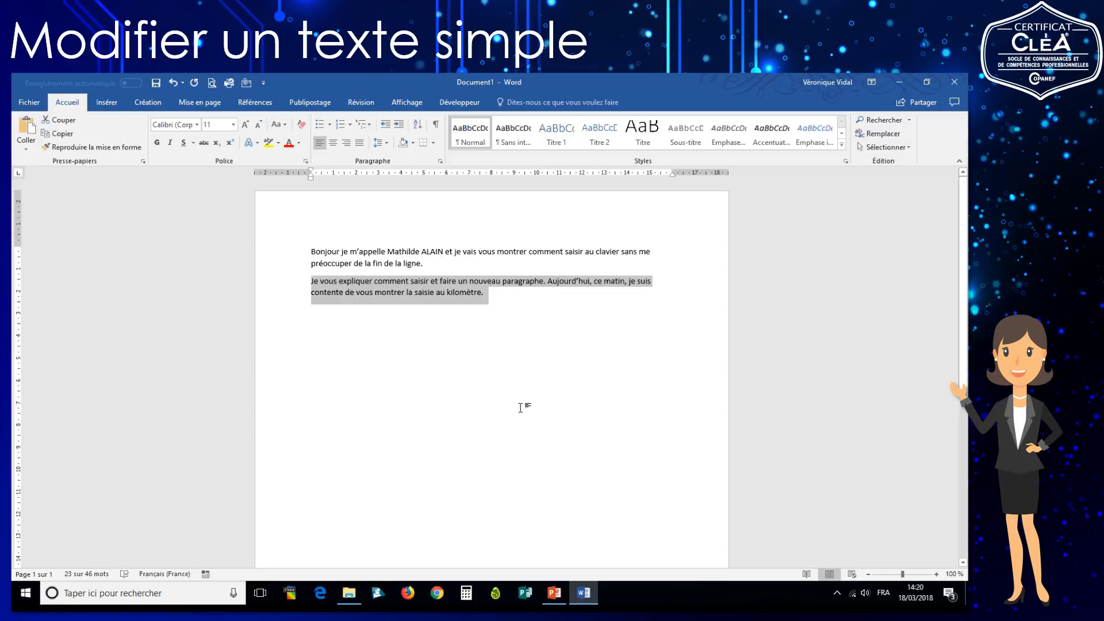
pyautogui.press('Delete')
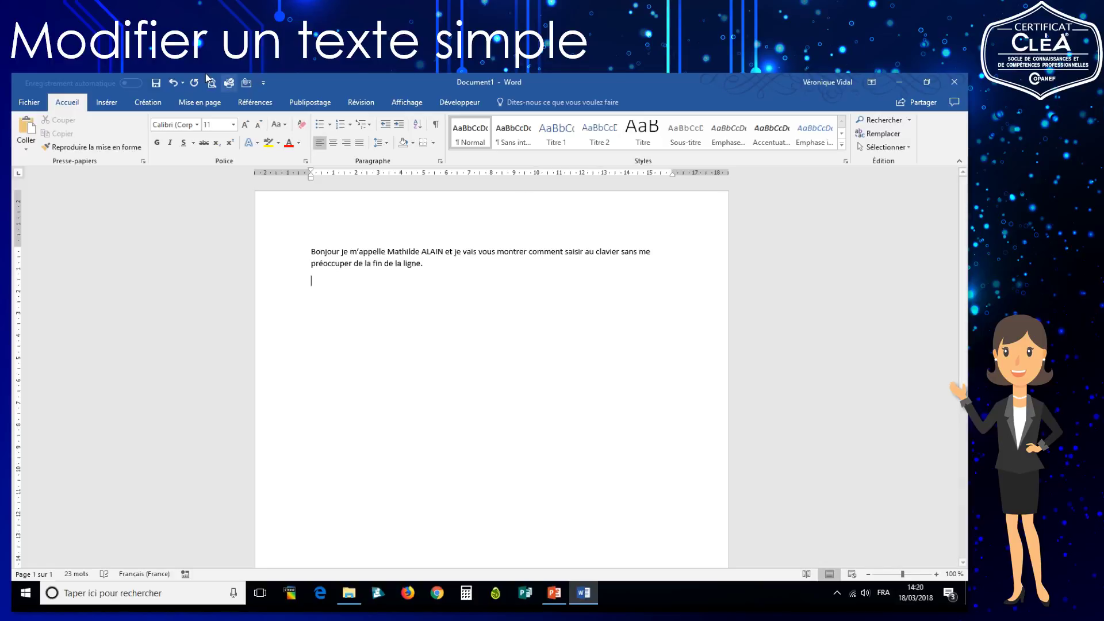
pyautogui.click(172, 84)
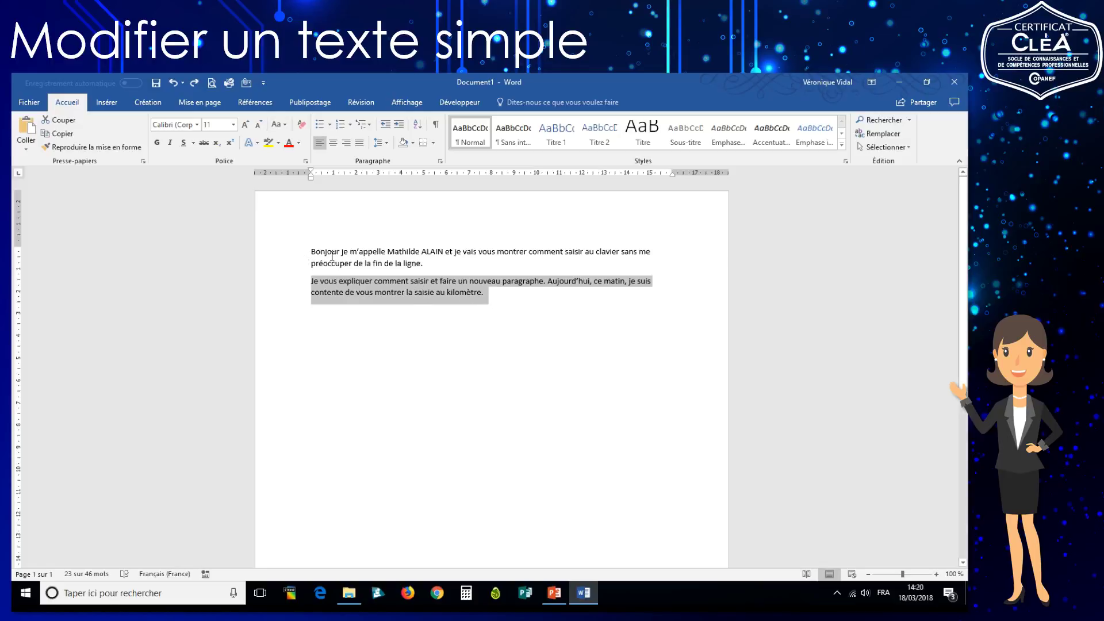
# Insert a new paragraph reading "Voici mon nouveau paragraphe." between the two existing paragraphs
pyautogui.moveTo(332, 255); pyautogui.dragTo(425, 265)
pyautogui.moveTo(310, 282); pyautogui.dragTo(484, 292)
pyautogui.click(516, 303)
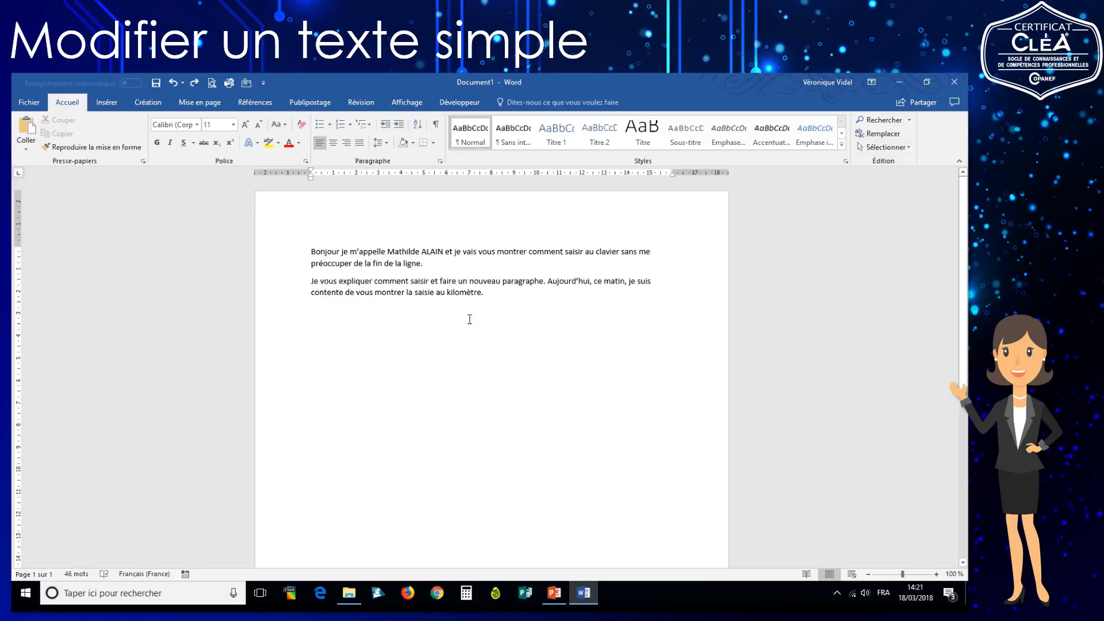
pyautogui.press('Return')
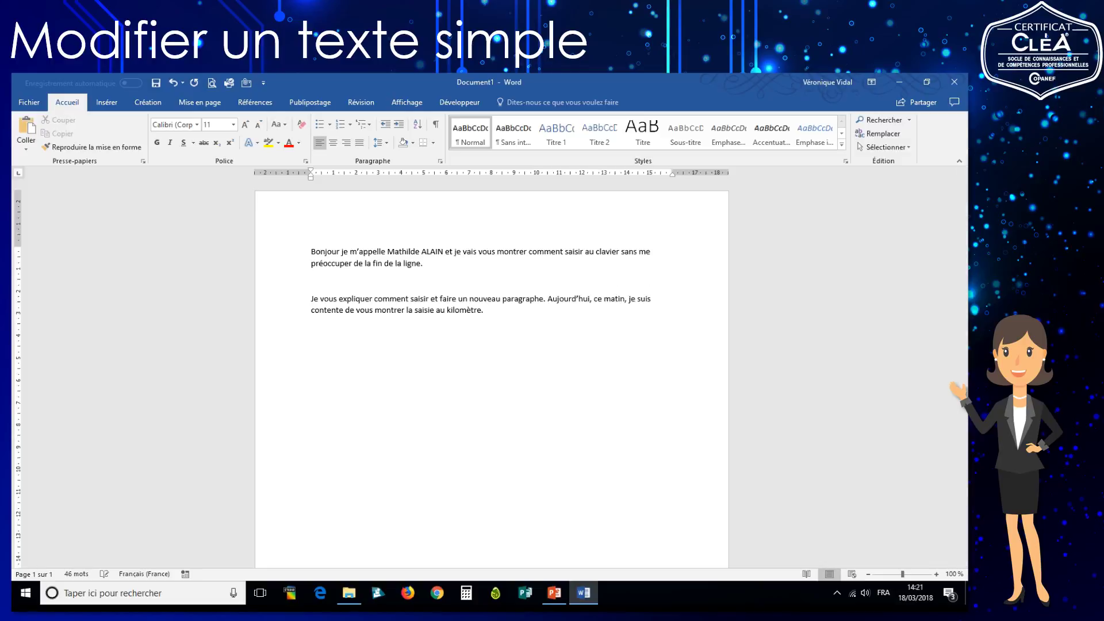
pyautogui.write('Voici mon nouveau paragraphe.')
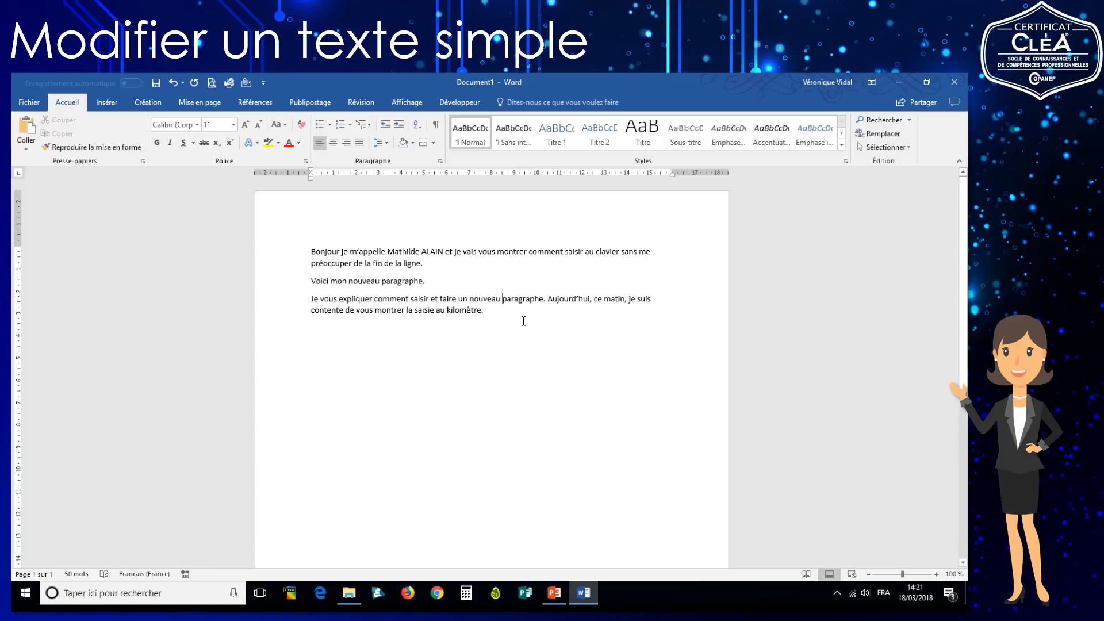
# Replace the word "nouveau" with "second" in the short paragraph "Voici mon nouveau paragraphe."
pyautogui.doubleClick(403, 282)
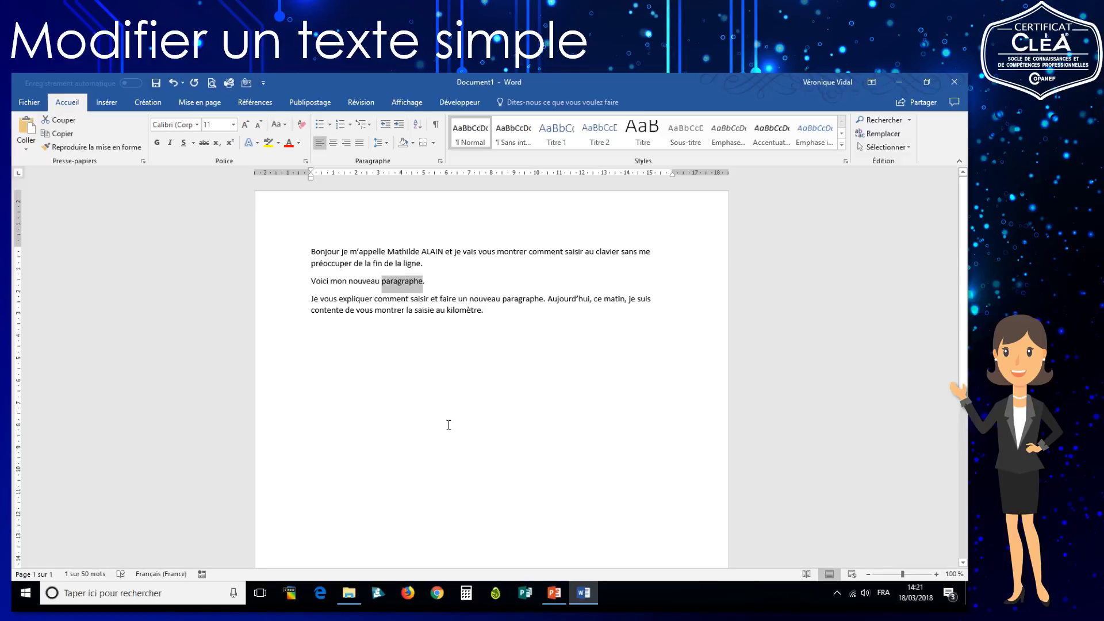
pyautogui.doubleClick(356, 282)
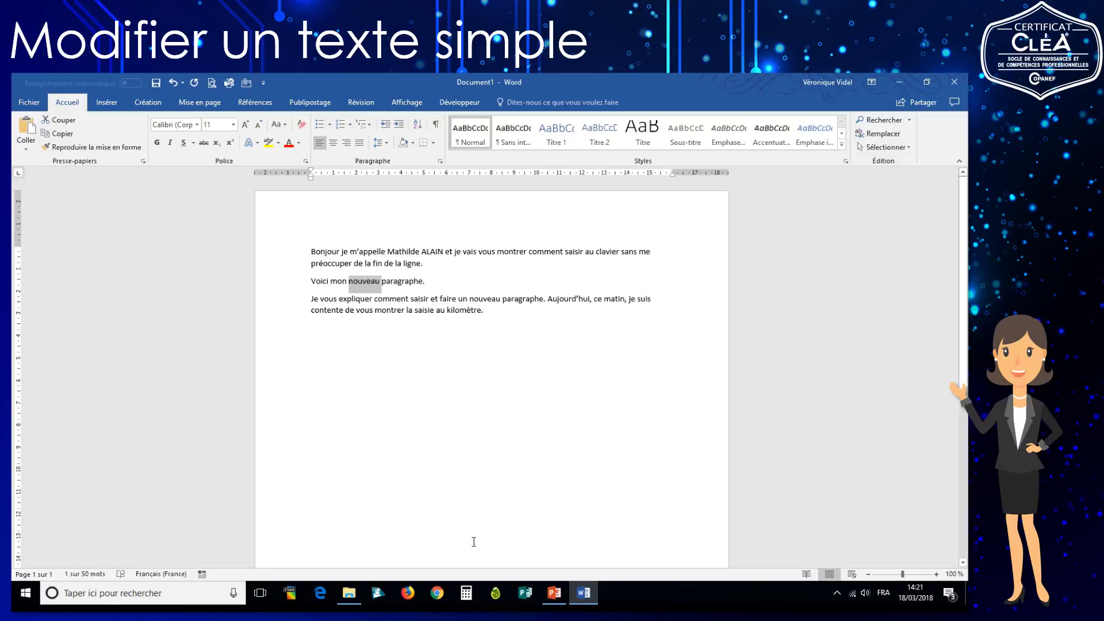
pyautogui.write('second')
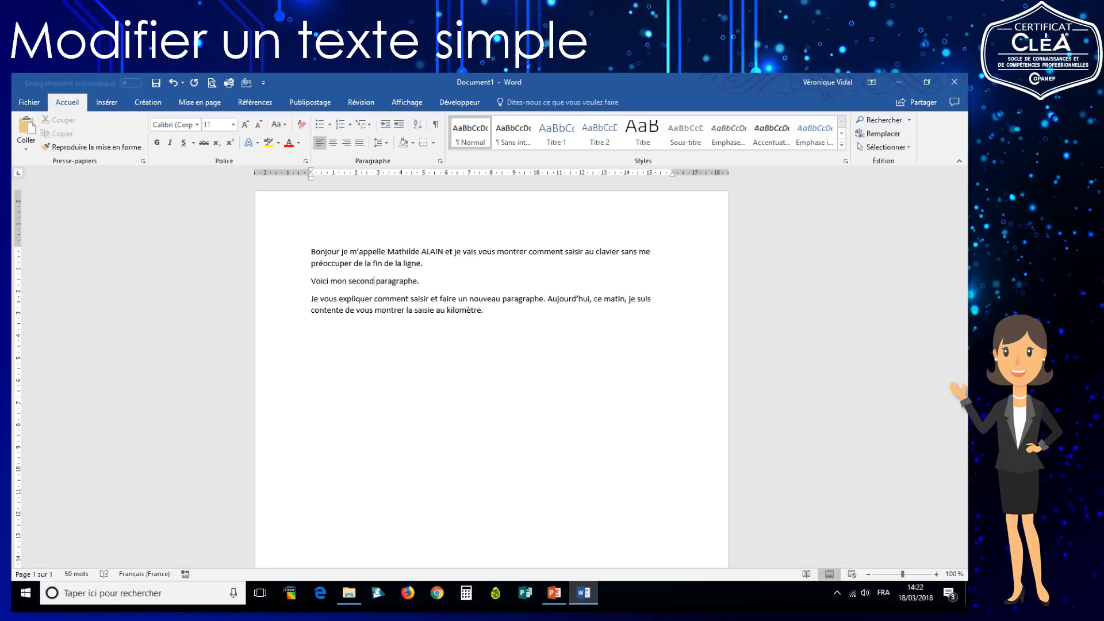
pyautogui.click(473, 540)
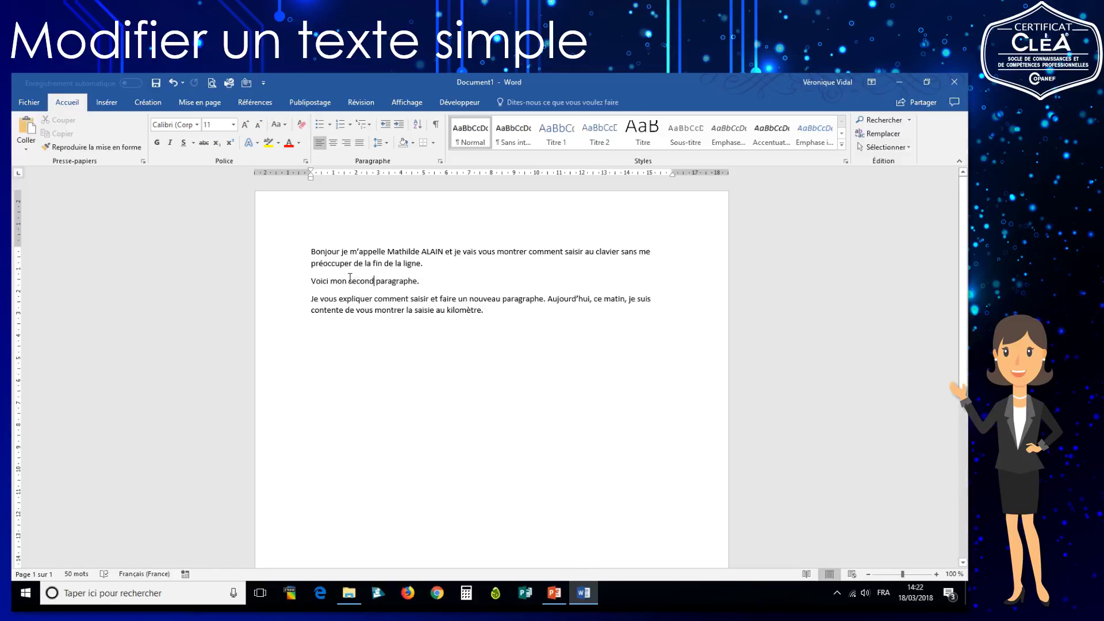
# Copy the paragraph "Voici mon second paragraphe." and paste it below the last paragraph, keeping the source formatting
pyautogui.click(283, 286)
pyautogui.hotkey('ctrl', 'c')
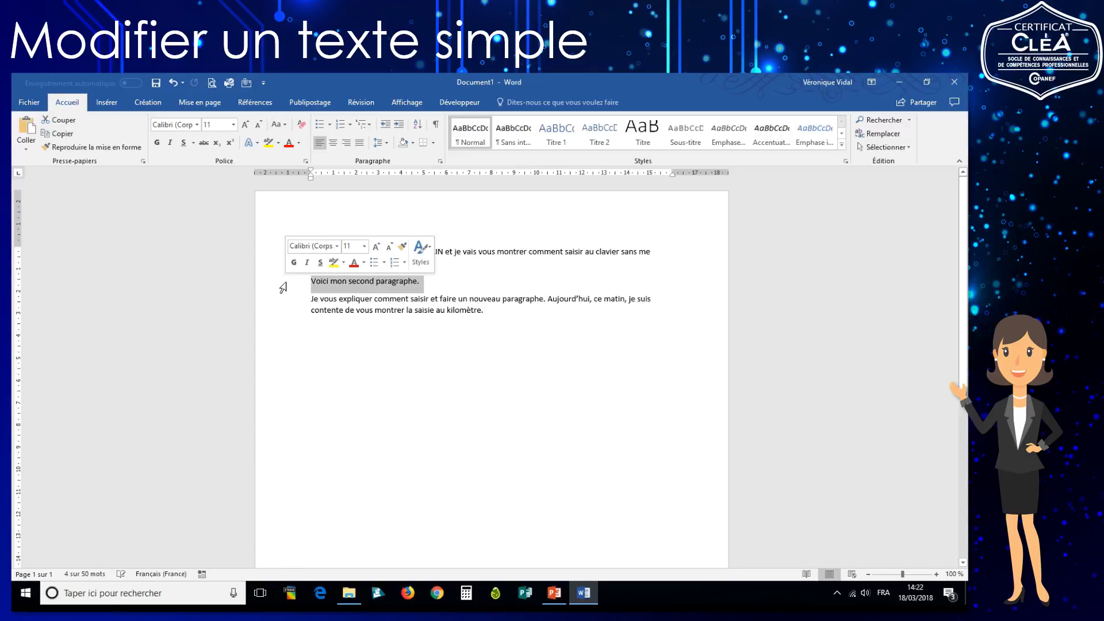
pyautogui.rightClick(352, 286)
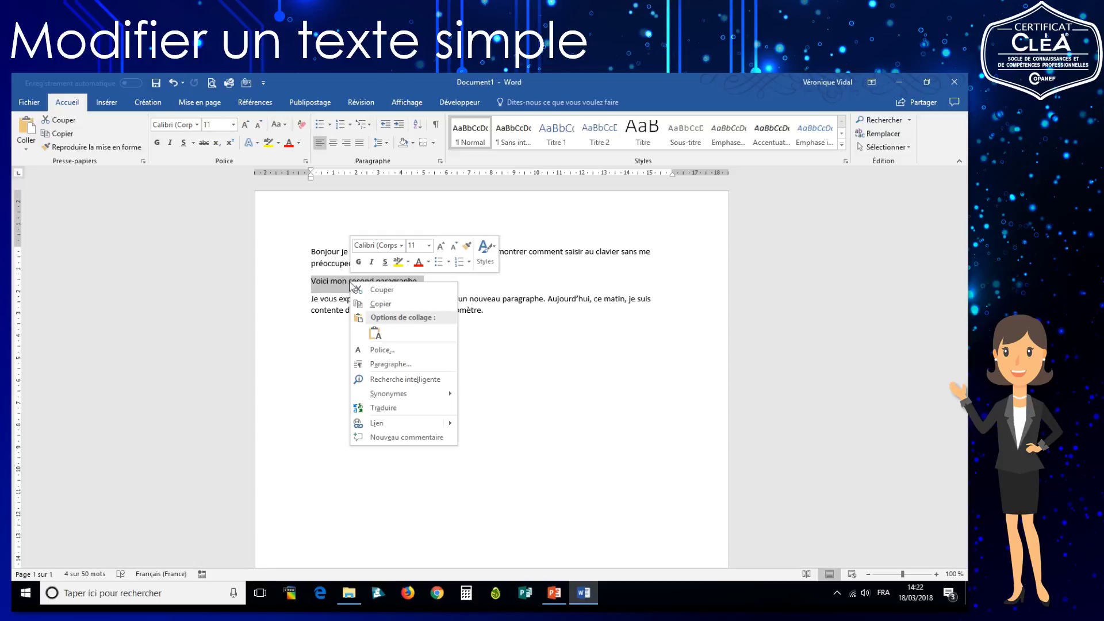
pyautogui.click(379, 304)
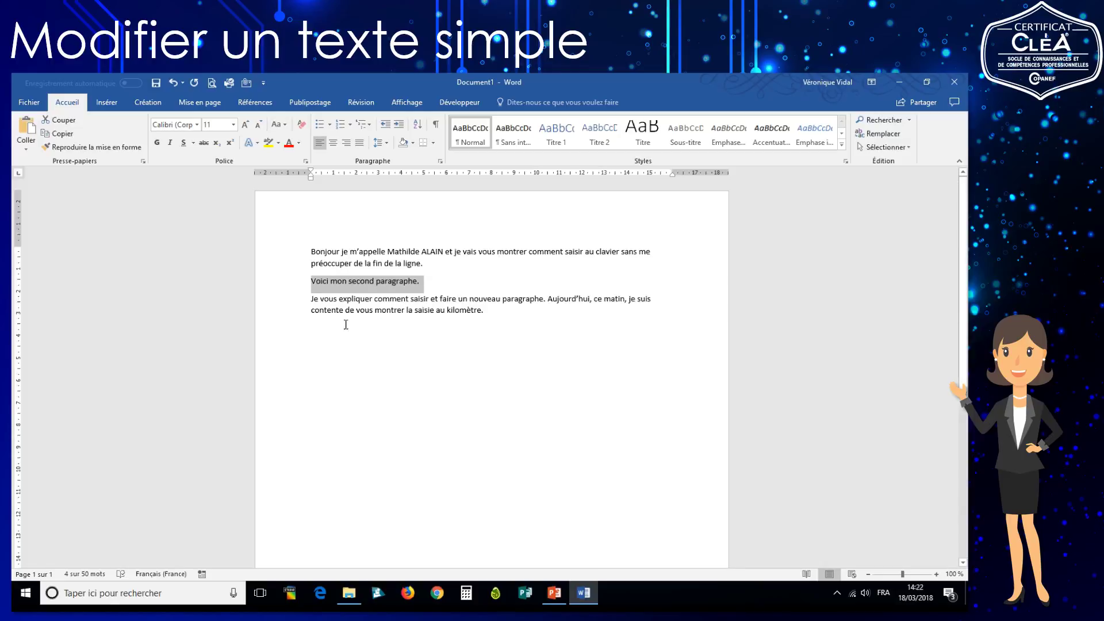
pyautogui.click(316, 326)
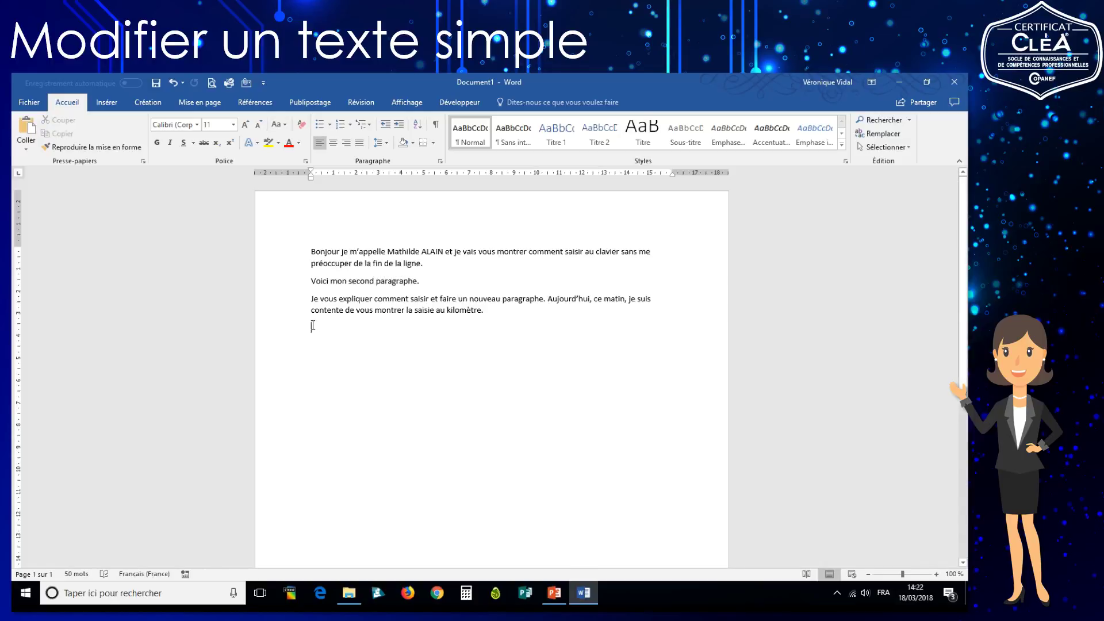
pyautogui.rightClick(312, 326)
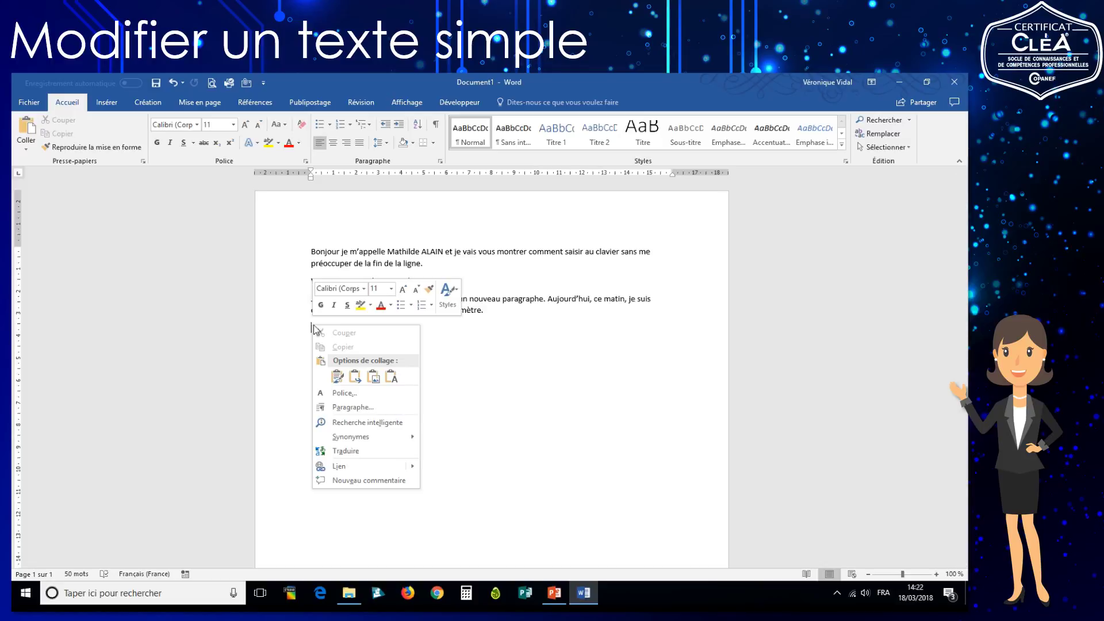
pyautogui.click(337, 377)
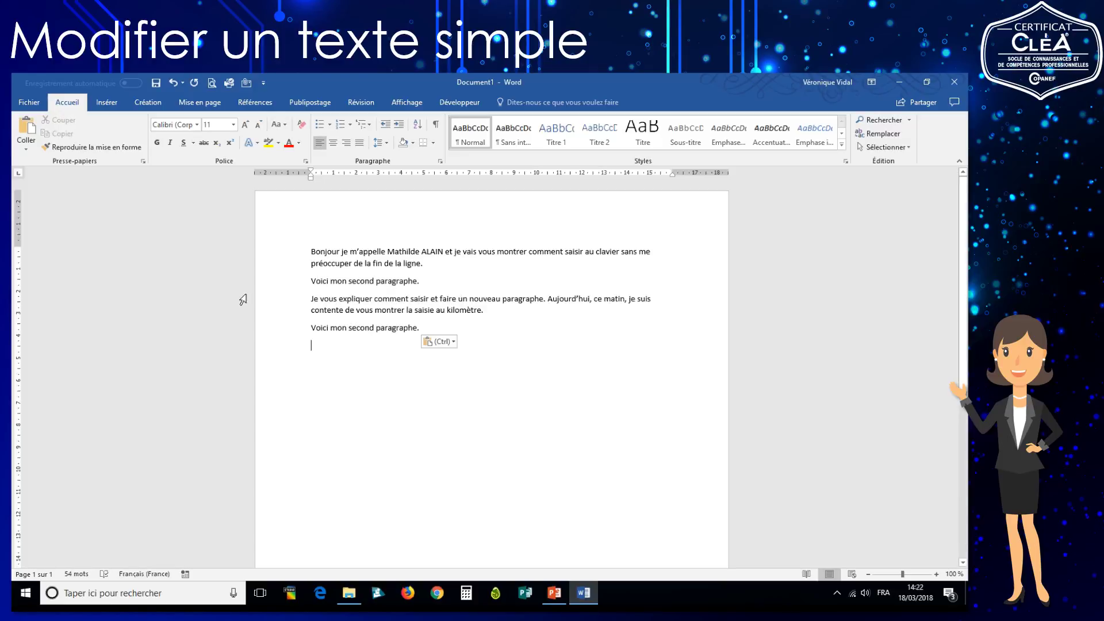
# Copy the original "Voici mon second paragraphe." again and paste another copy on the empty line at the document's end
pyautogui.click(268, 282)
pyautogui.hotkey('ctrl', 'c')
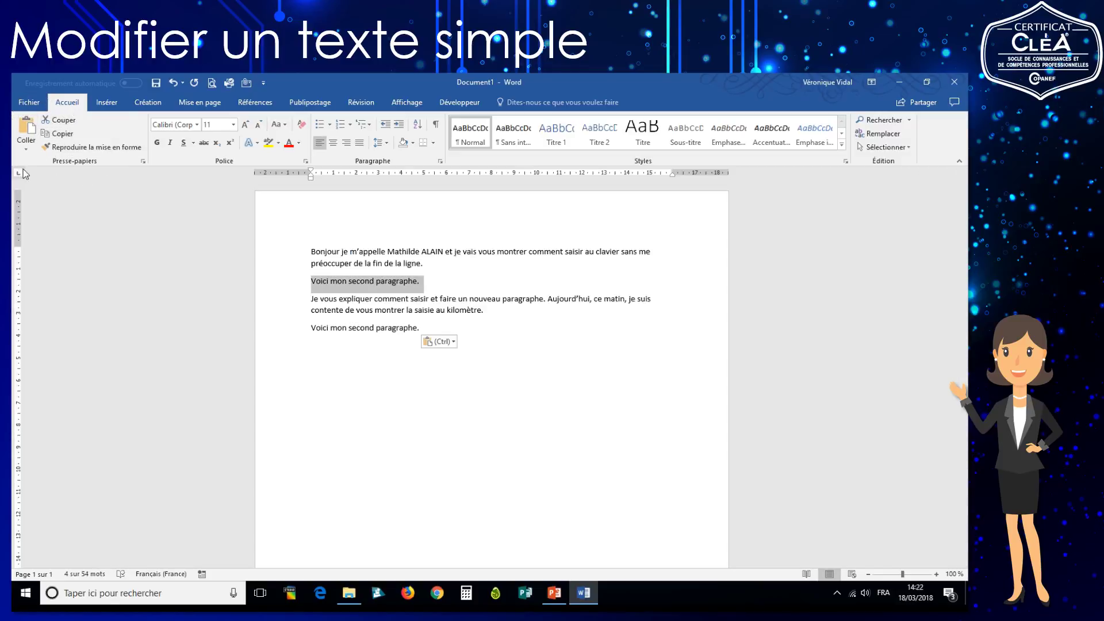
pyautogui.click(61, 140)
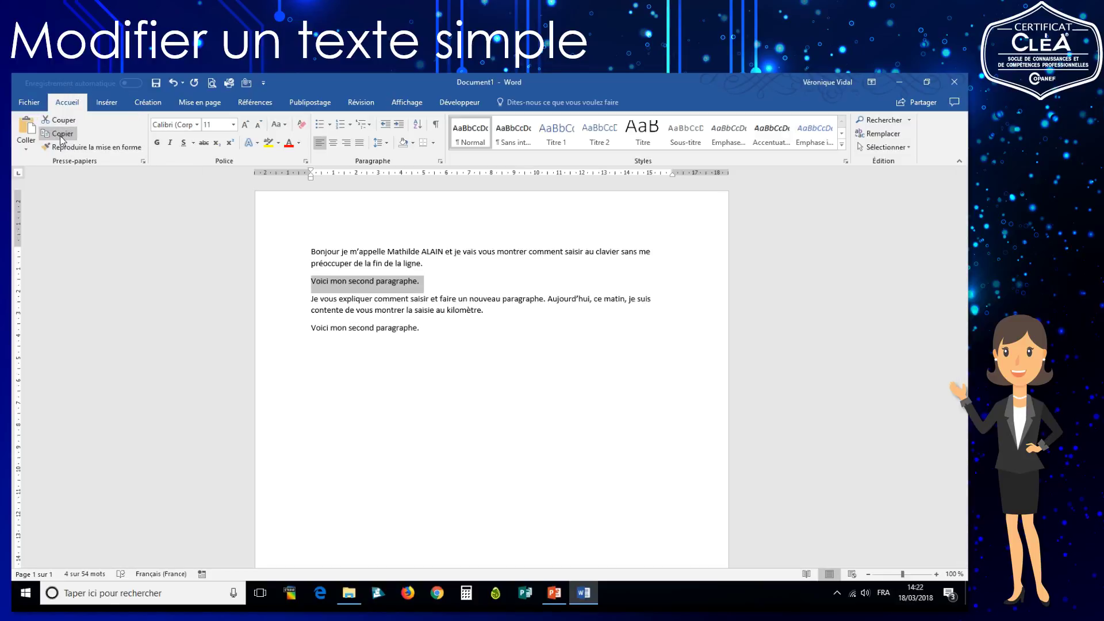
pyautogui.click(313, 343)
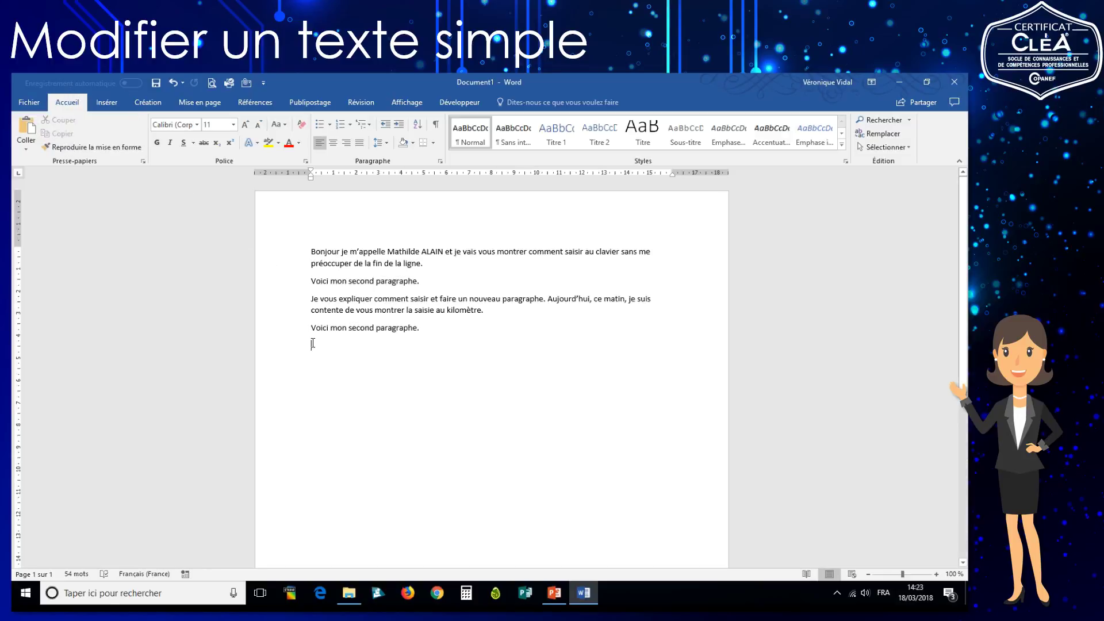
pyautogui.click(32, 134)
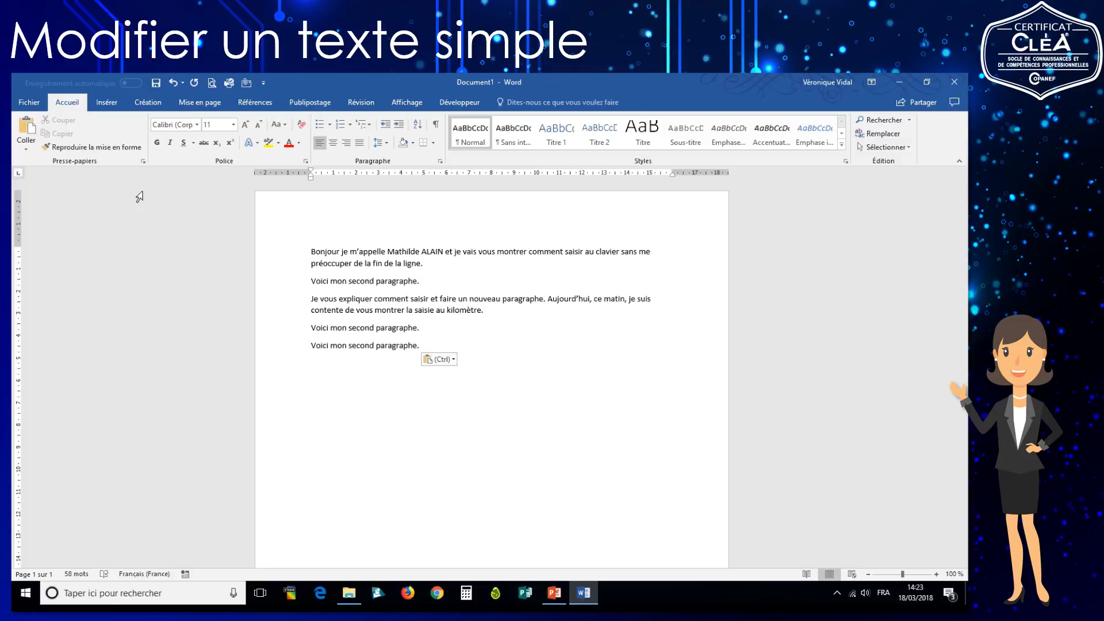
# Replace "second" with "quatrième" in the first pasted copy and with "cinquième" in the last one
pyautogui.doubleClick(356, 328)
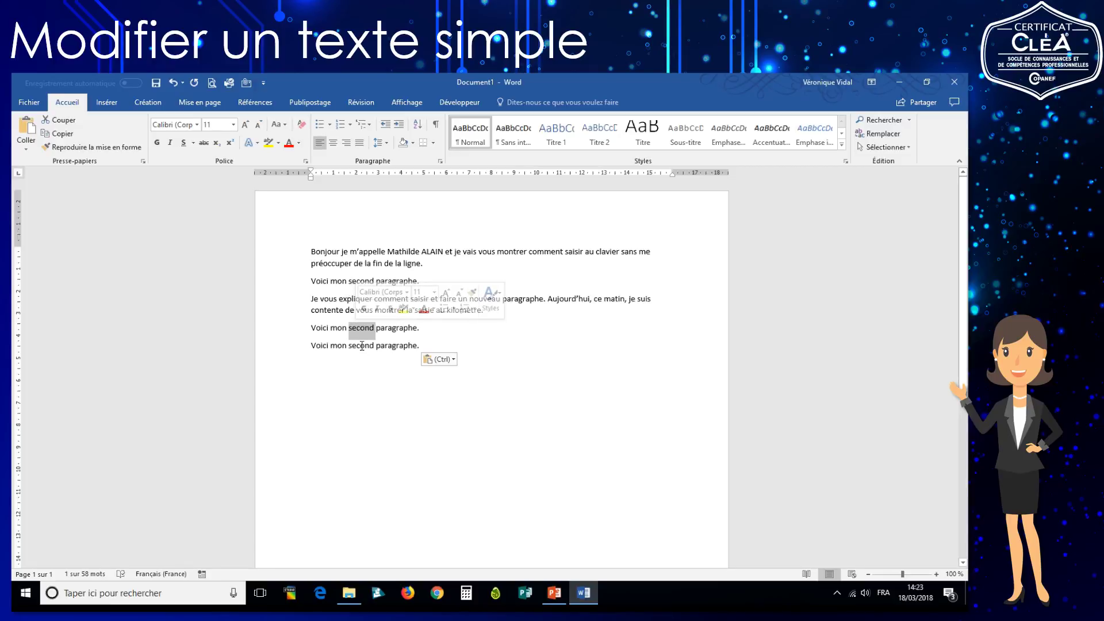
pyautogui.write('quatrièm')
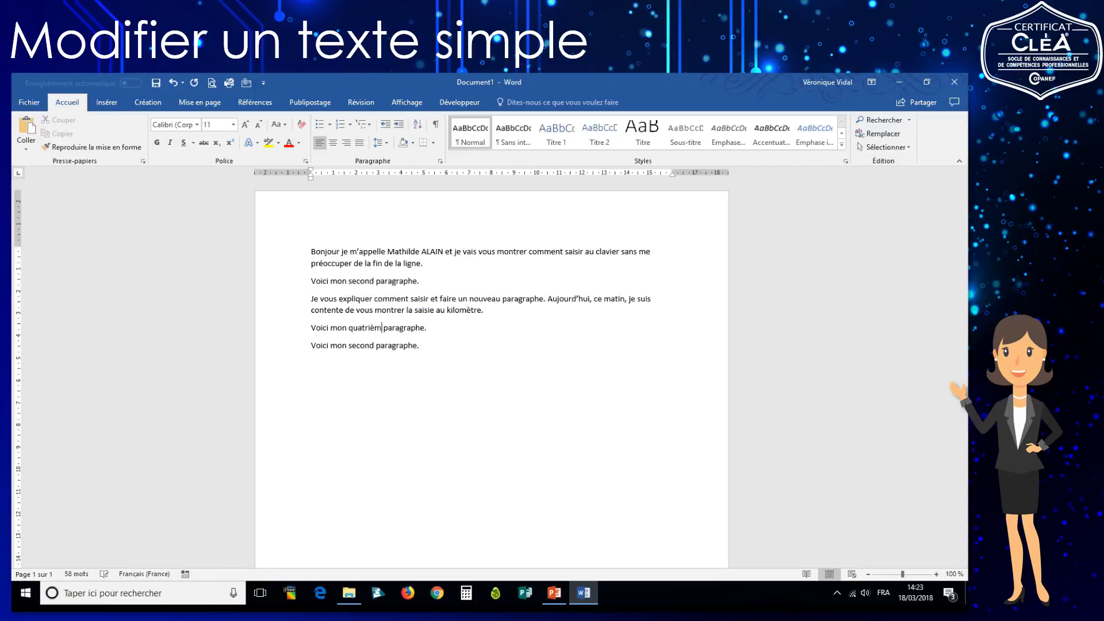
pyautogui.write('e')
pyautogui.doubleClick(362, 345)
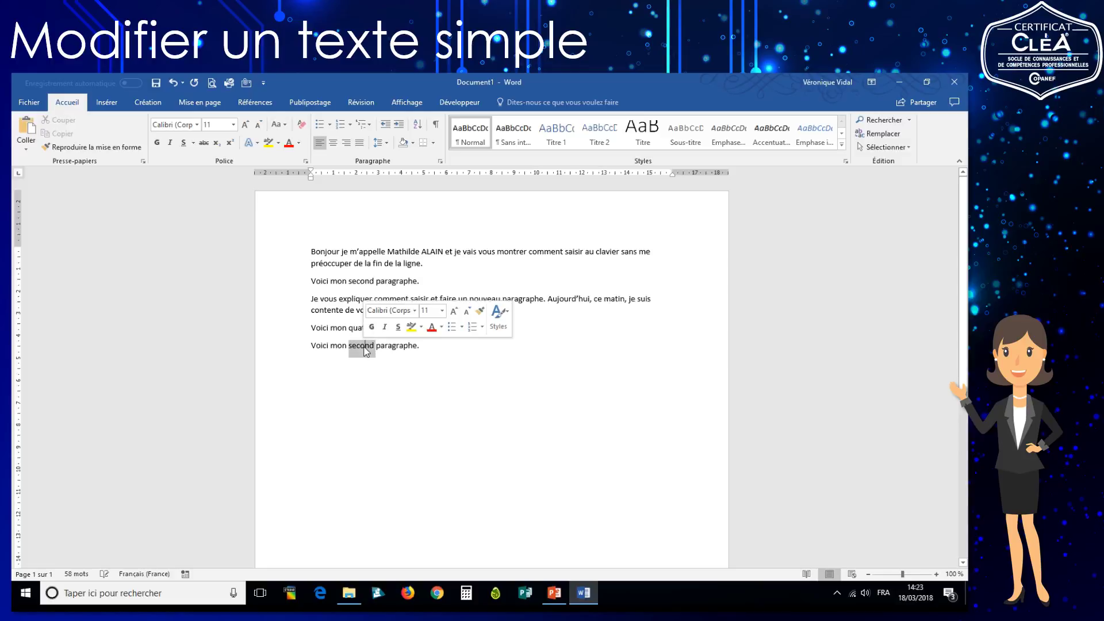
pyautogui.write('cinquiè')
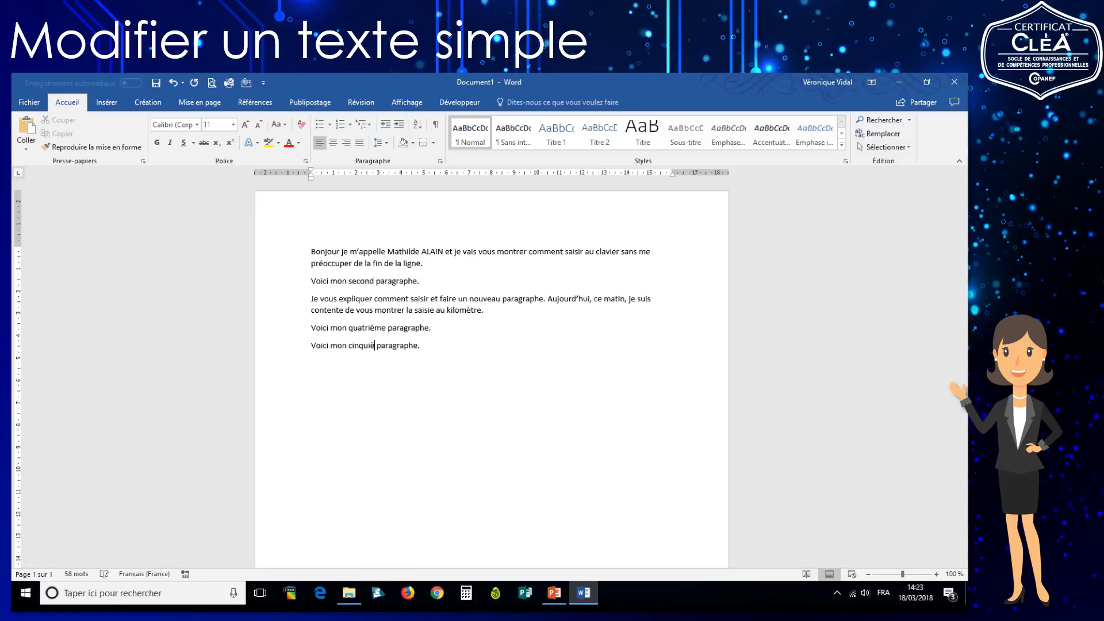
pyautogui.write('me')
# Try moving the full name from the opening sentence to a new line after the last paragraph by cutting and pasting, and undo the move
pyautogui.click(287, 286)
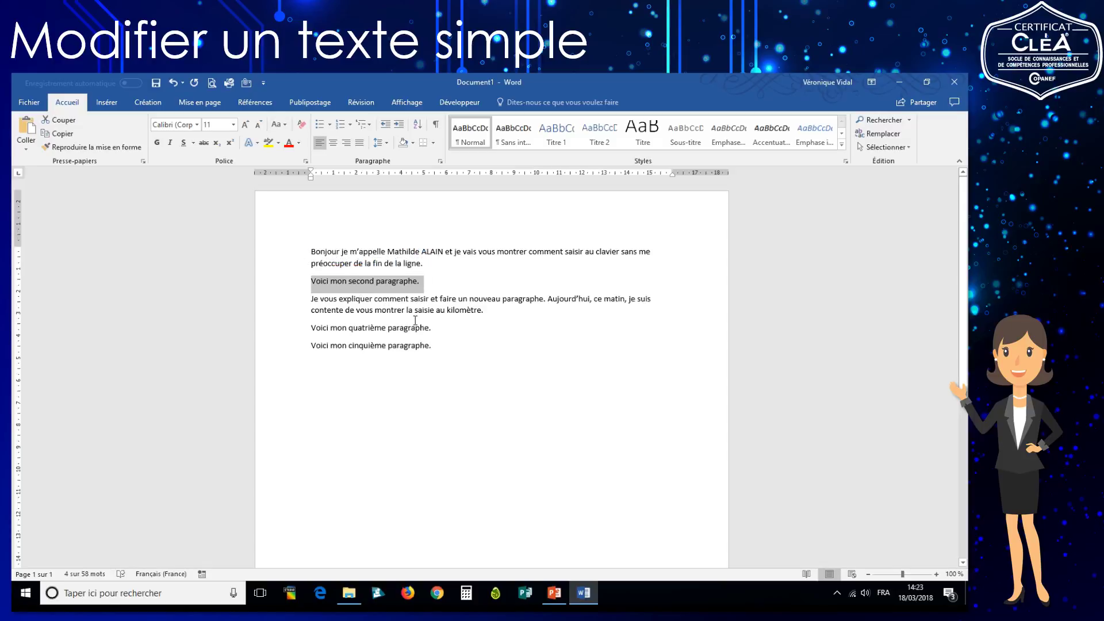
pyautogui.moveTo(387, 252); pyautogui.dragTo(431, 254)
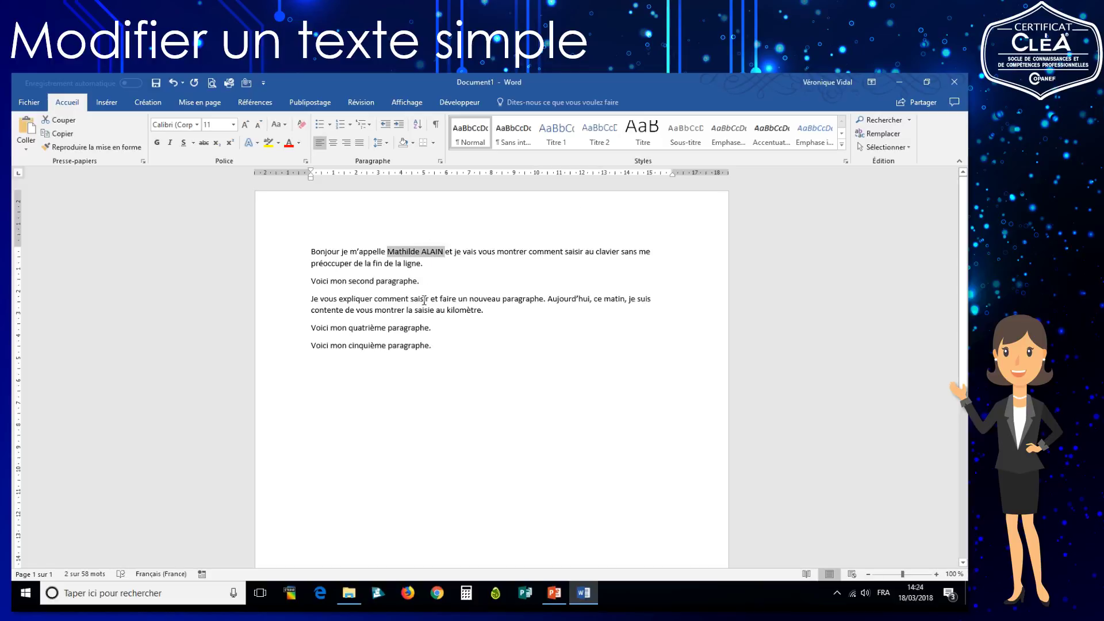
pyautogui.click(64, 120)
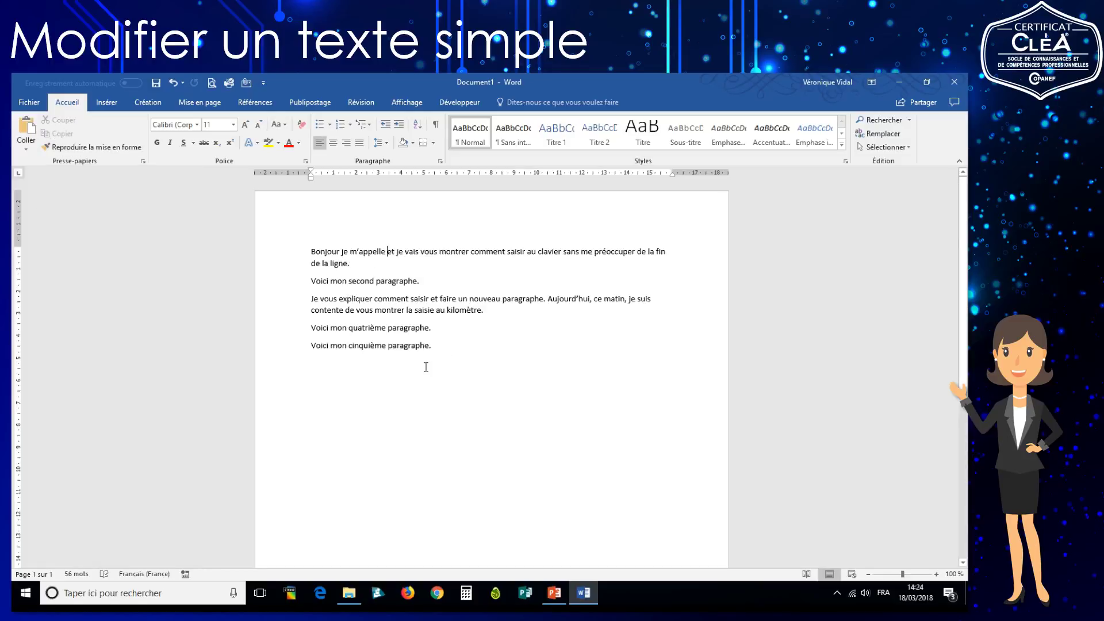
pyautogui.click(26, 129)
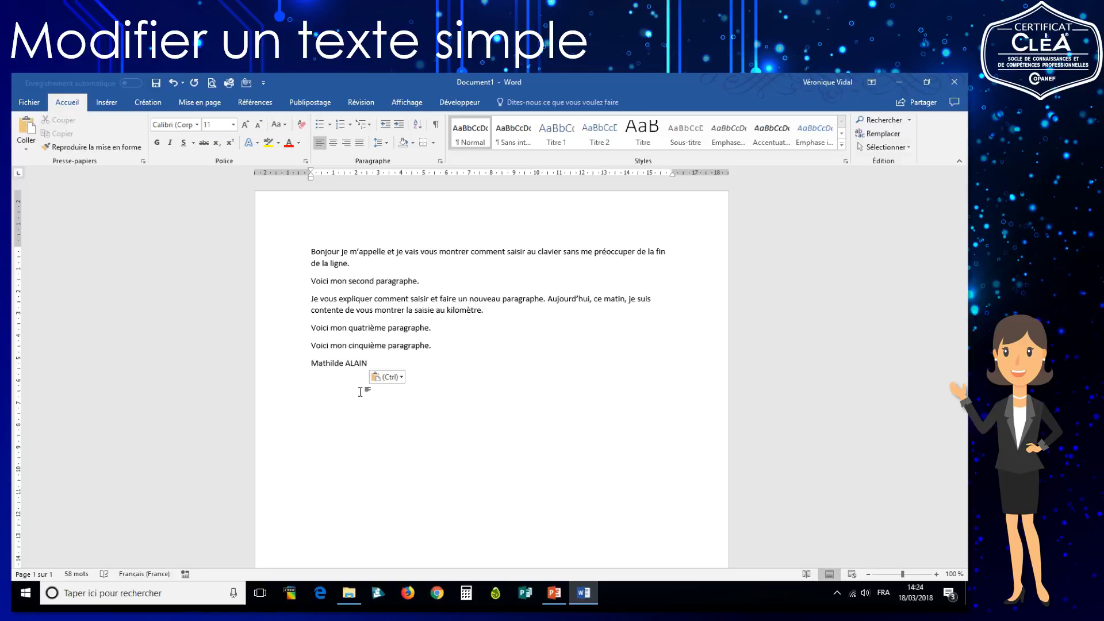
pyautogui.click(173, 86)
pyautogui.click(171, 85)
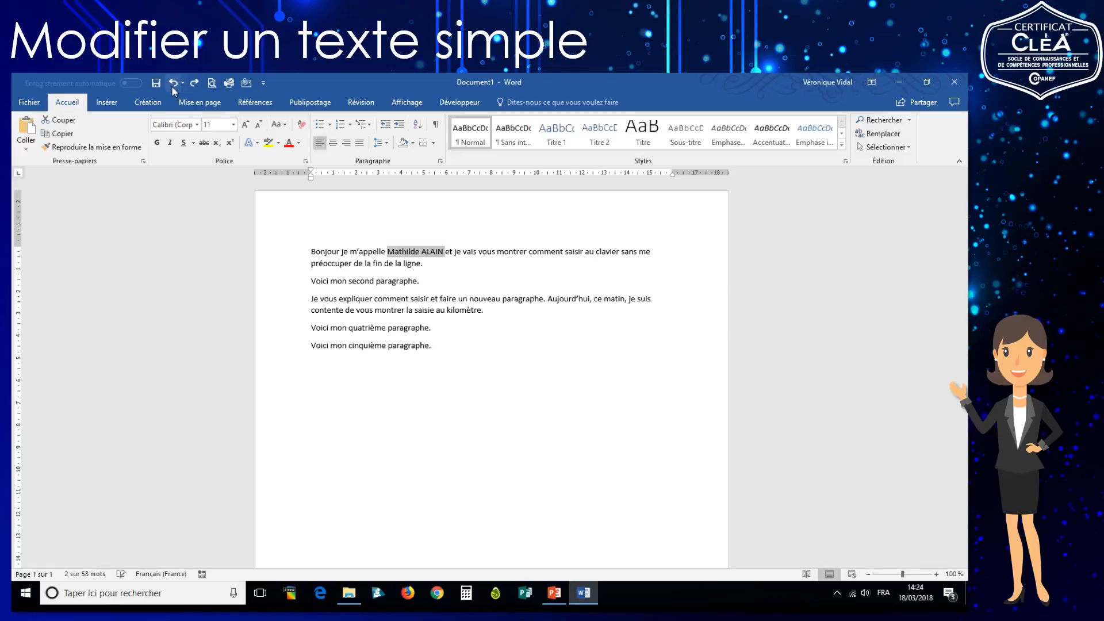